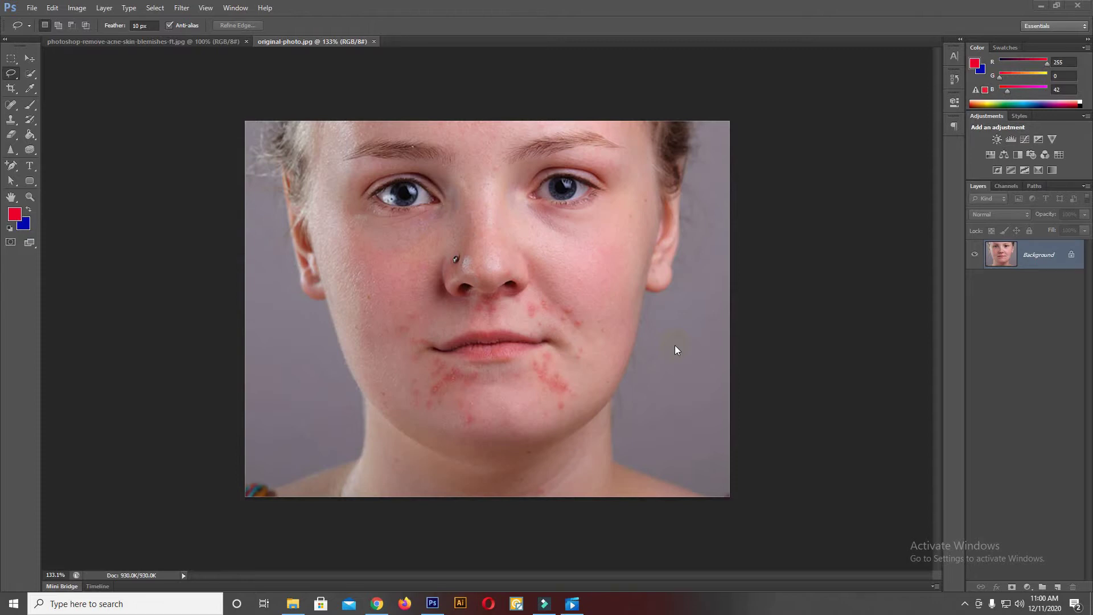
Zoom to about 195% on the mouth and chin and choose the Spot Healing Brush
scroll(547, 350, "up", 4)
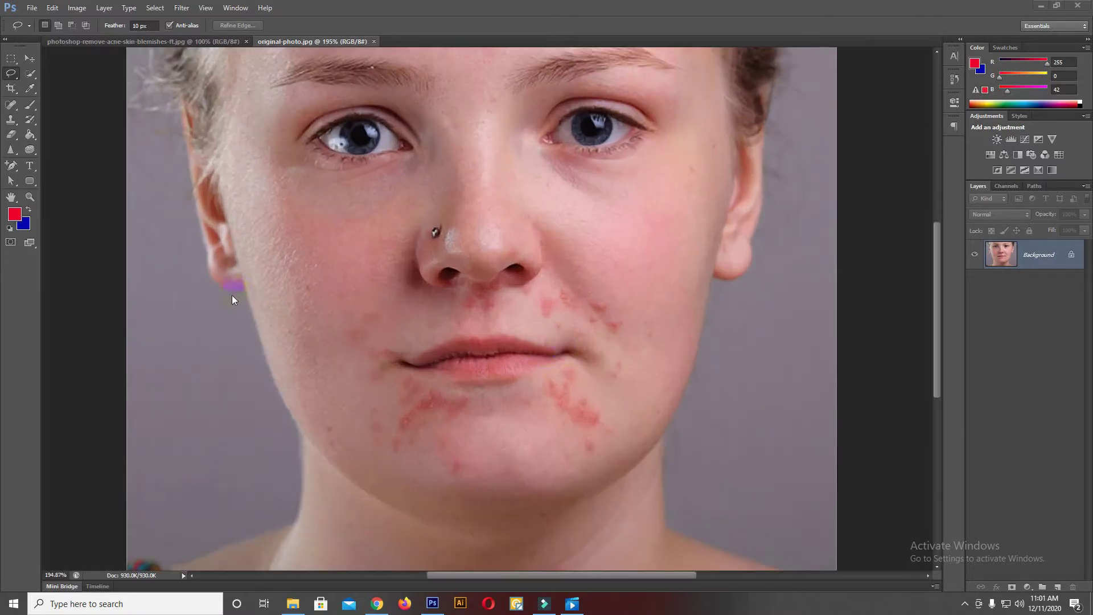
left_click(10, 105)
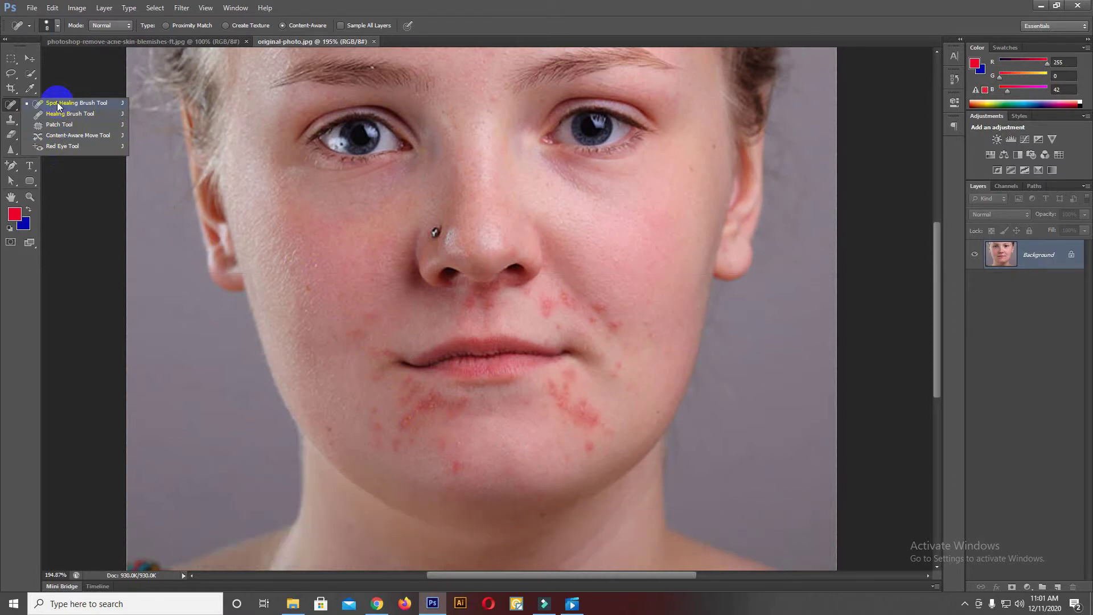
Content-Aware spot-heal the blemishes on the chin, cheek and right mouth corner
left_click(58, 106)
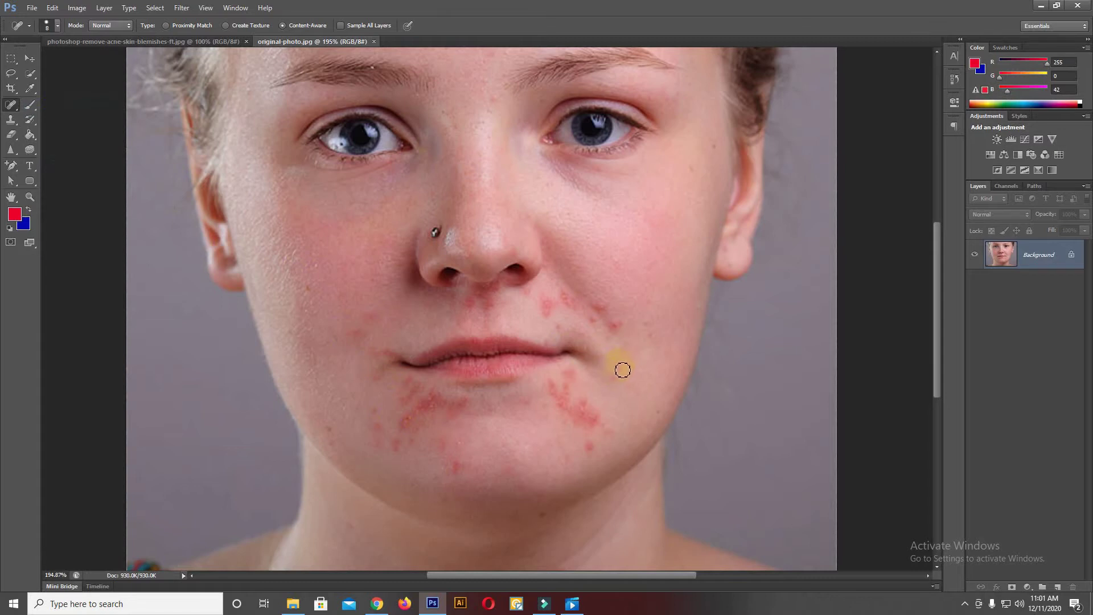
left_click(621, 369)
left_click(679, 327)
mouse_move(618, 321)
left_mouse_down()
mouse_move(570, 302)
mouse_move(550, 309)
mouse_move(582, 324)
left_mouse_up()
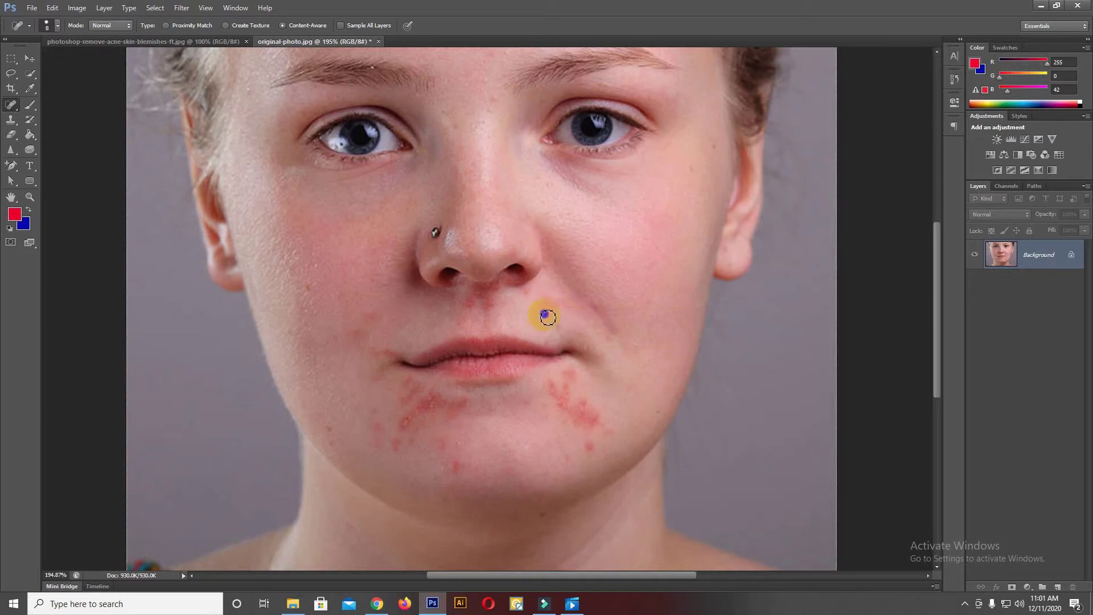
left_click(562, 327)
scroll(545, 375, "down", 1)
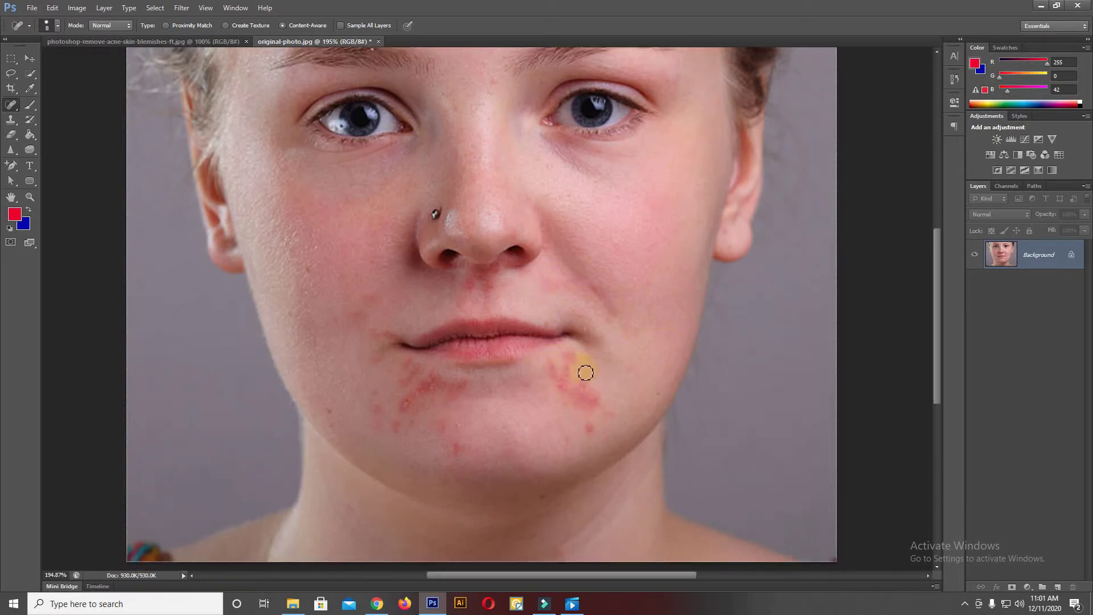
Use the Patch Tool to replace the acne below the lower lip with clean skin, then deselect
right_click(9, 106)
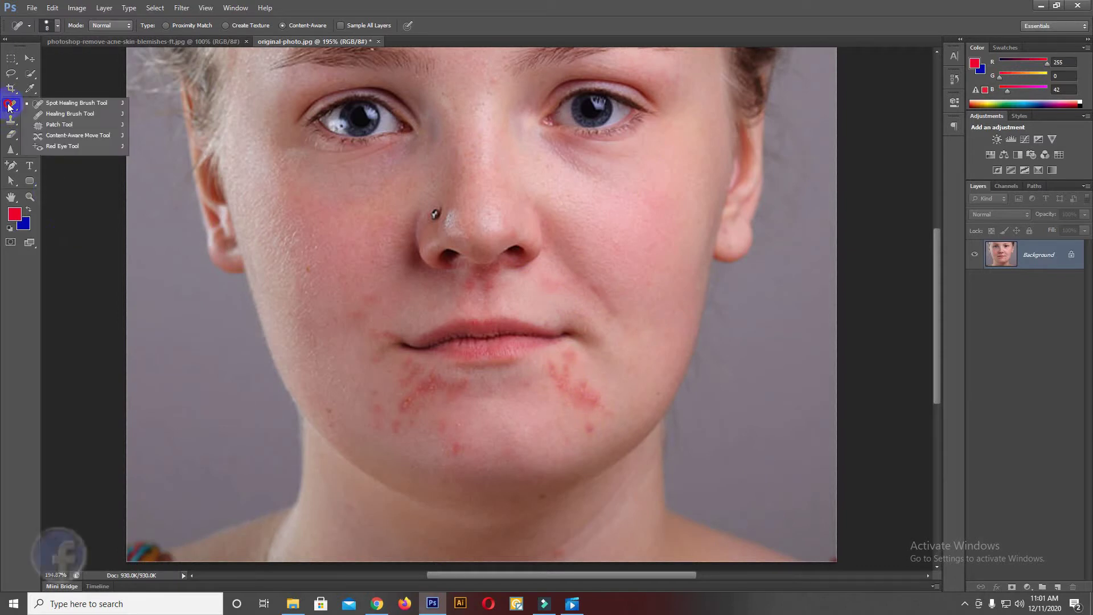
left_click(62, 133)
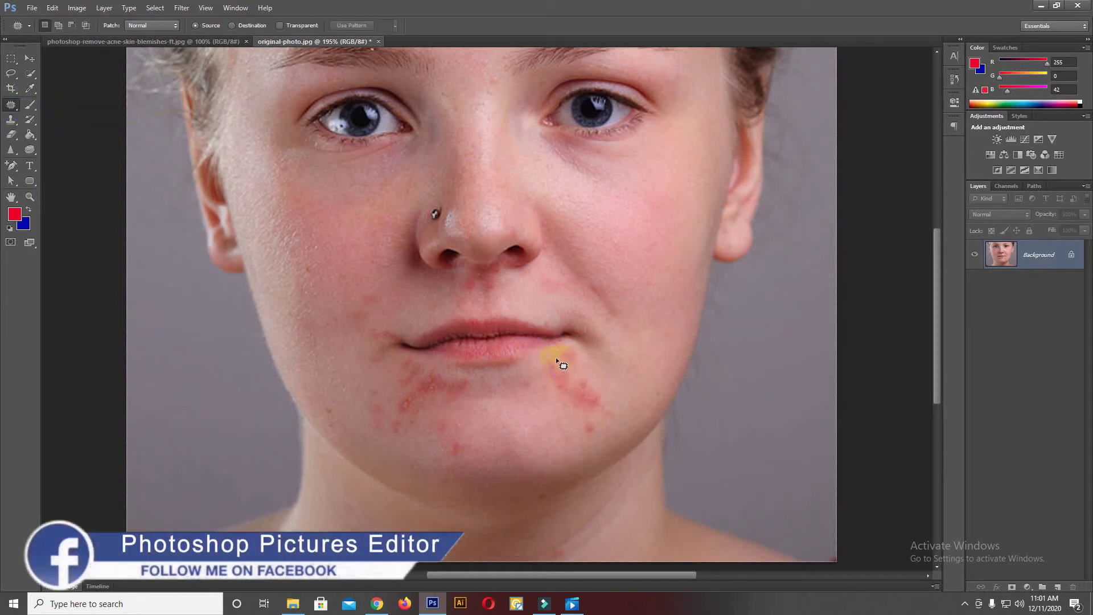
mouse_move(549, 362)
left_mouse_down()
mouse_move(601, 424)
mouse_move(602, 366)
mouse_move(551, 358)
left_mouse_up()
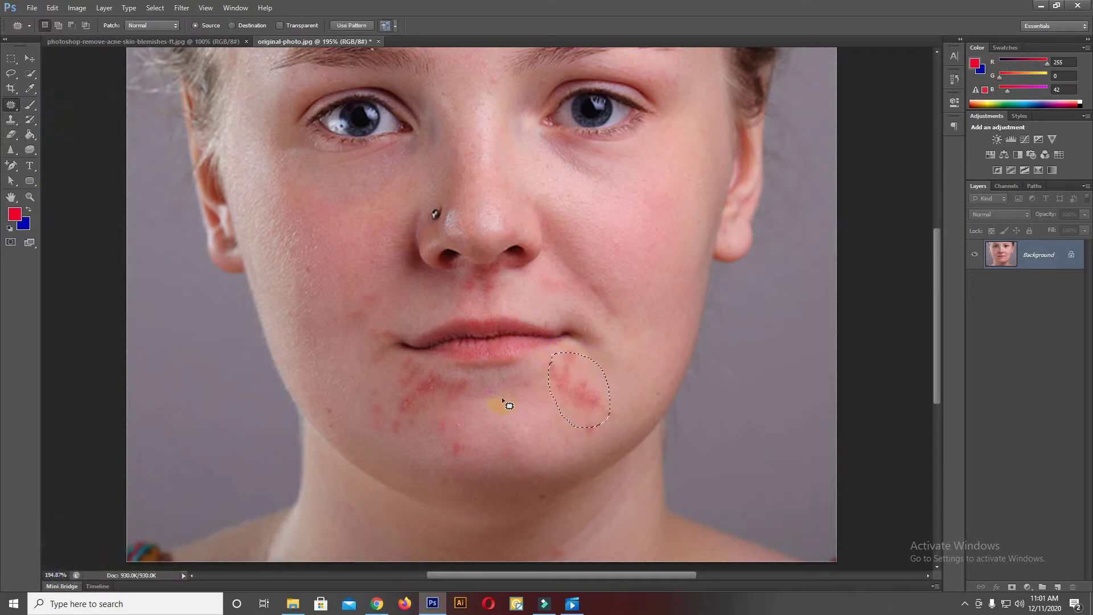
left_click(580, 391)
mouse_move(569, 407)
left_mouse_down()
mouse_move(530, 428)
mouse_move(542, 431)
left_mouse_up()
left_click(545, 419)
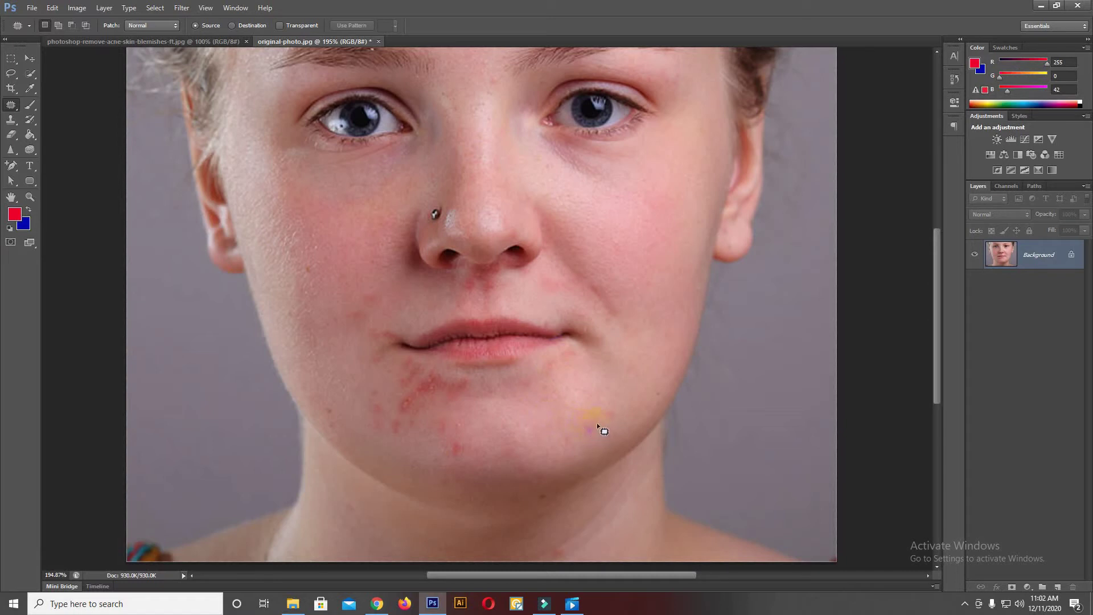
Patch two more acne areas on the chin with clean skin and clear the selection
mouse_move(590, 419)
left_mouse_down()
mouse_move(599, 436)
mouse_move(591, 428)
left_mouse_up()
left_click_drag(593, 430, 573, 435)
left_click_drag(452, 435, 463, 458)
left_click_drag(463, 458, 493, 439)
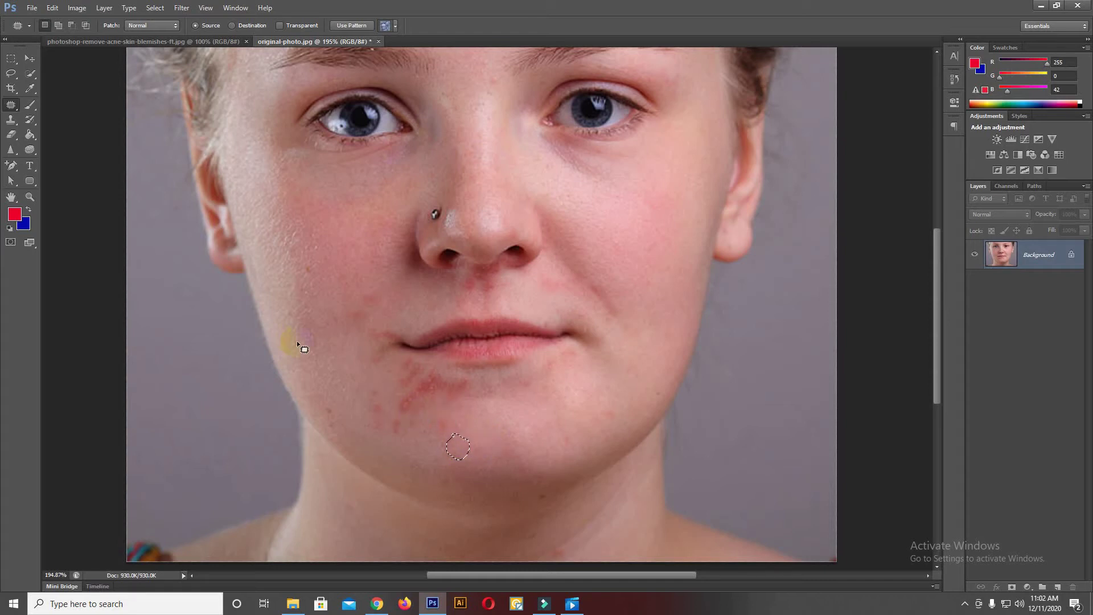
left_click(111, 183)
right_click(13, 106)
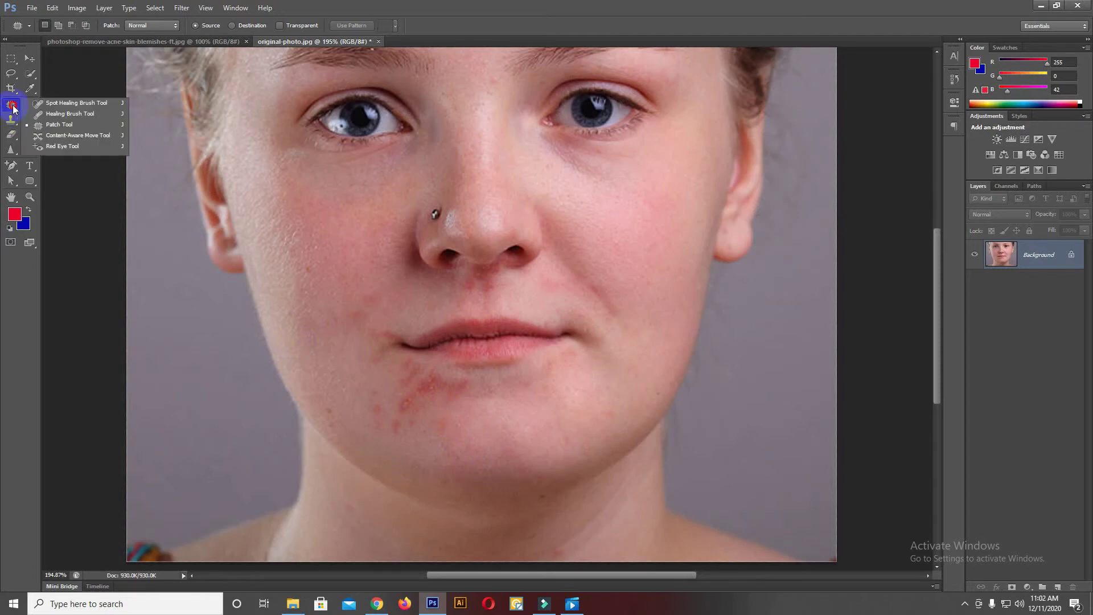
Paint the Healing Brush over the red spots on the lower left of the chin
left_click(63, 116)
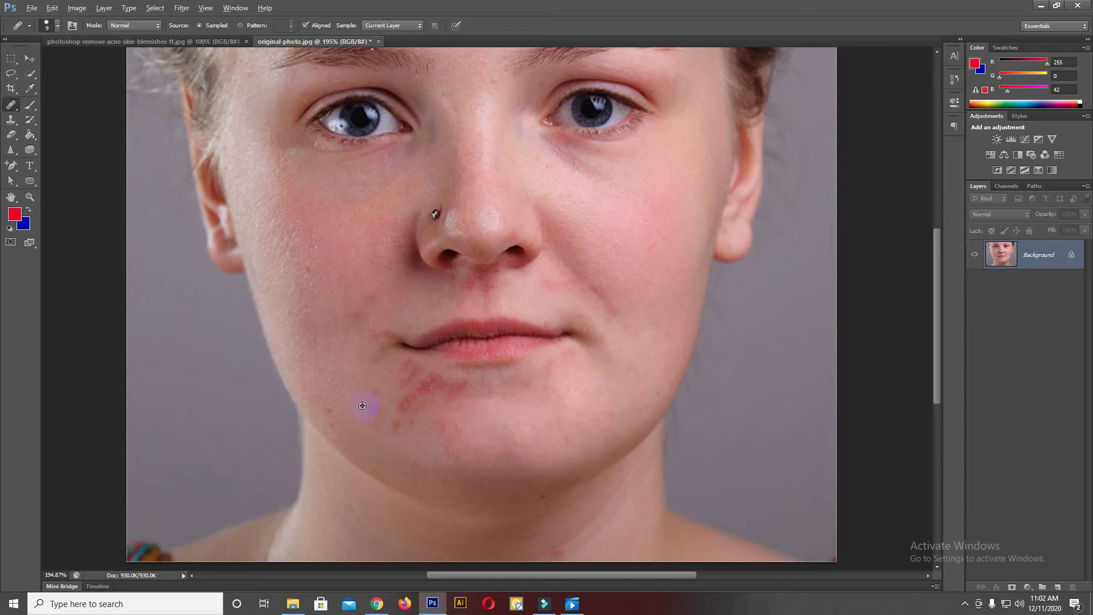
left_click_drag(373, 412, 394, 419)
mouse_move(399, 434)
left_mouse_down()
mouse_move(381, 416)
mouse_move(405, 434)
mouse_move(386, 429)
mouse_move(413, 396)
mouse_move(420, 402)
left_mouse_up()
left_click(12, 107)
Patch the acne streak on the left chin with nearby clean skin and deselect with Ctrl+D
left_click_drag(12, 106, 56, 116)
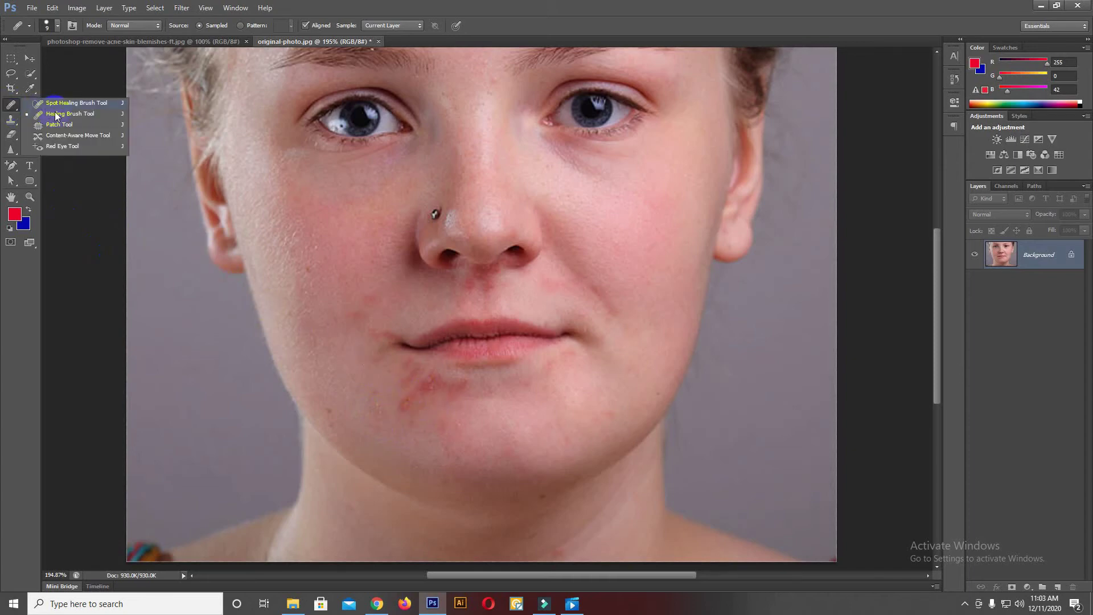
left_click(62, 126)
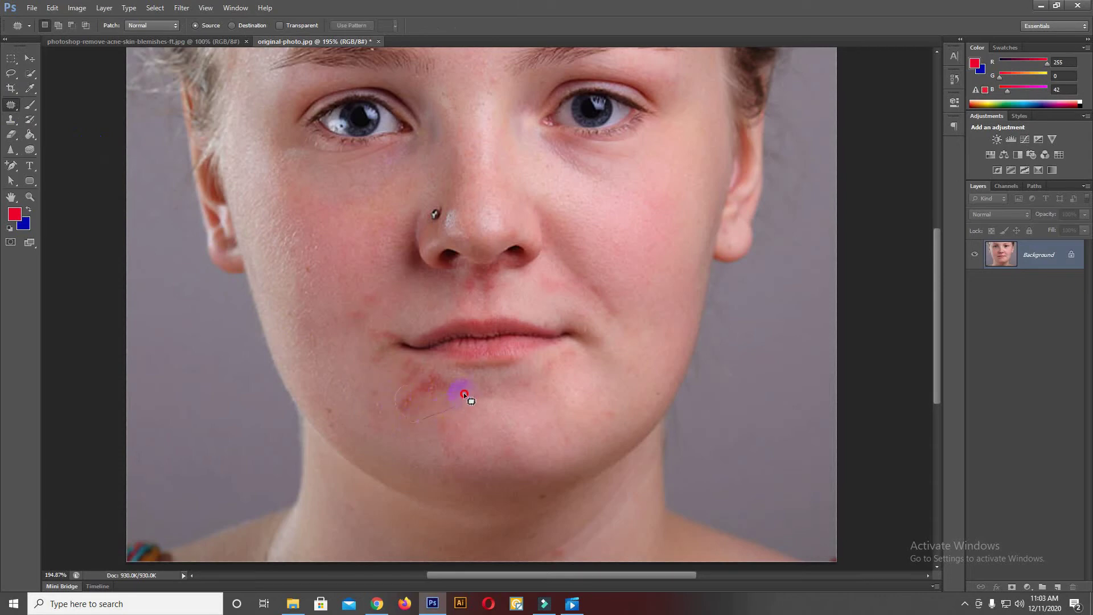
left_click_drag(466, 395, 414, 403)
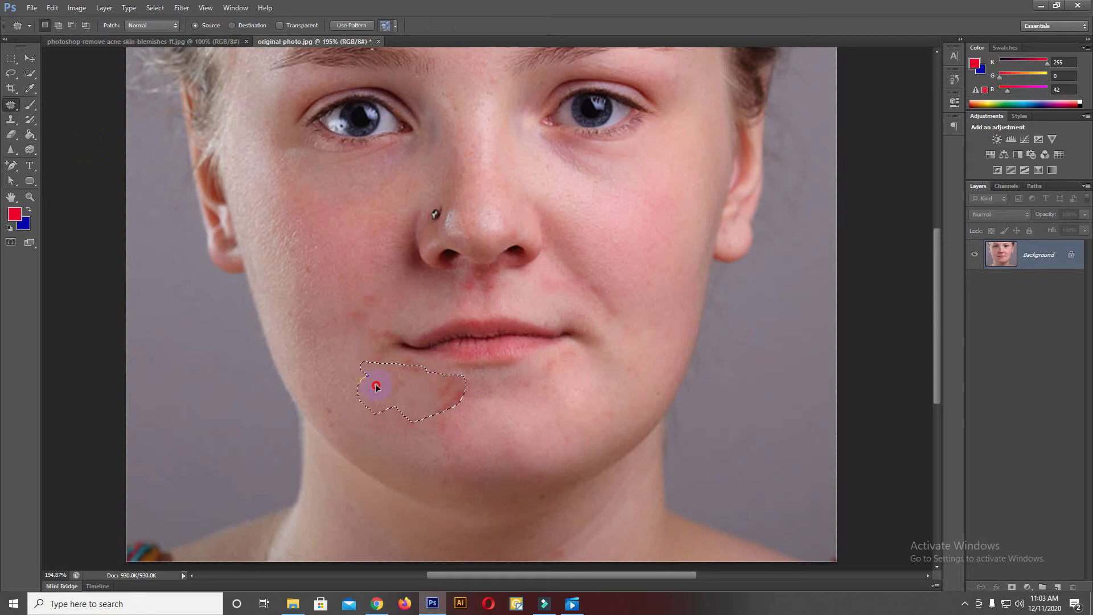
left_click_drag(401, 392, 360, 377)
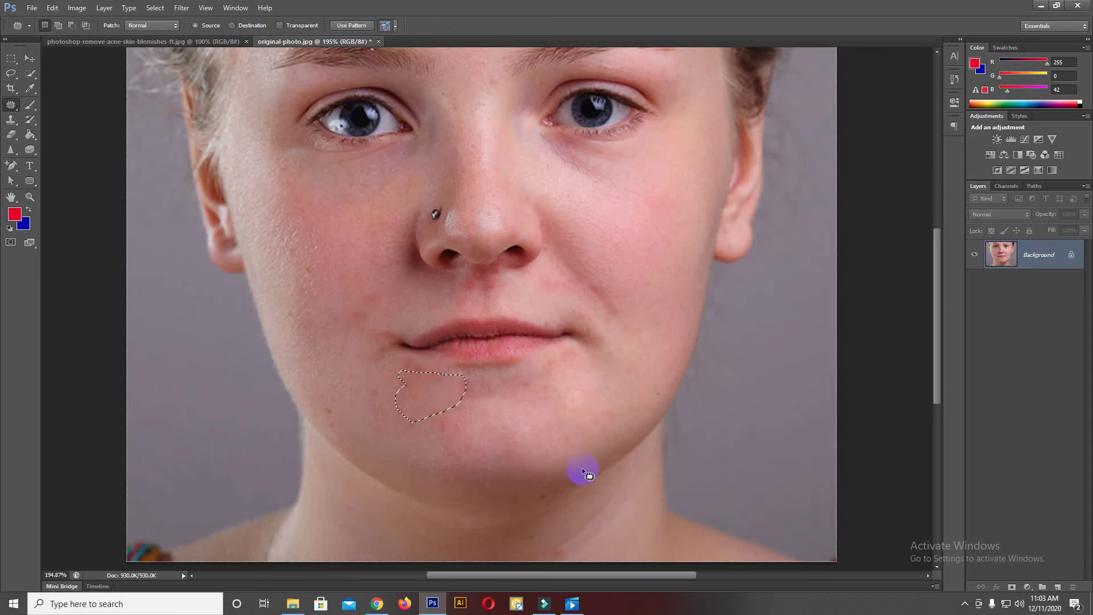
key("ctrl+d")
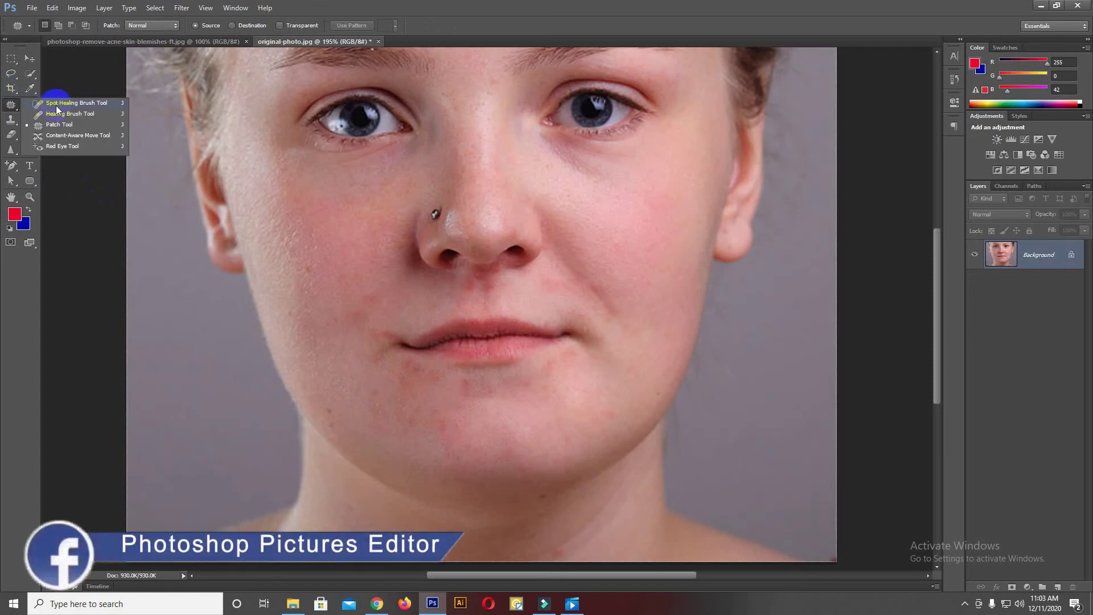
Spot-heal the small marks under the nose and on the cheek, jaw, chin and neck
left_click(61, 109)
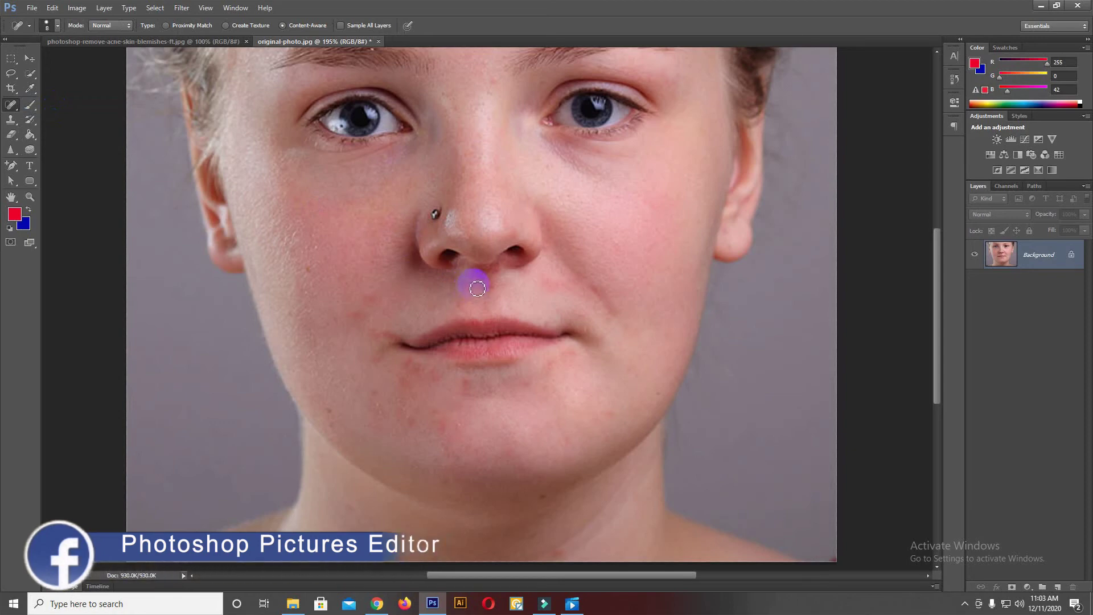
left_click(485, 281)
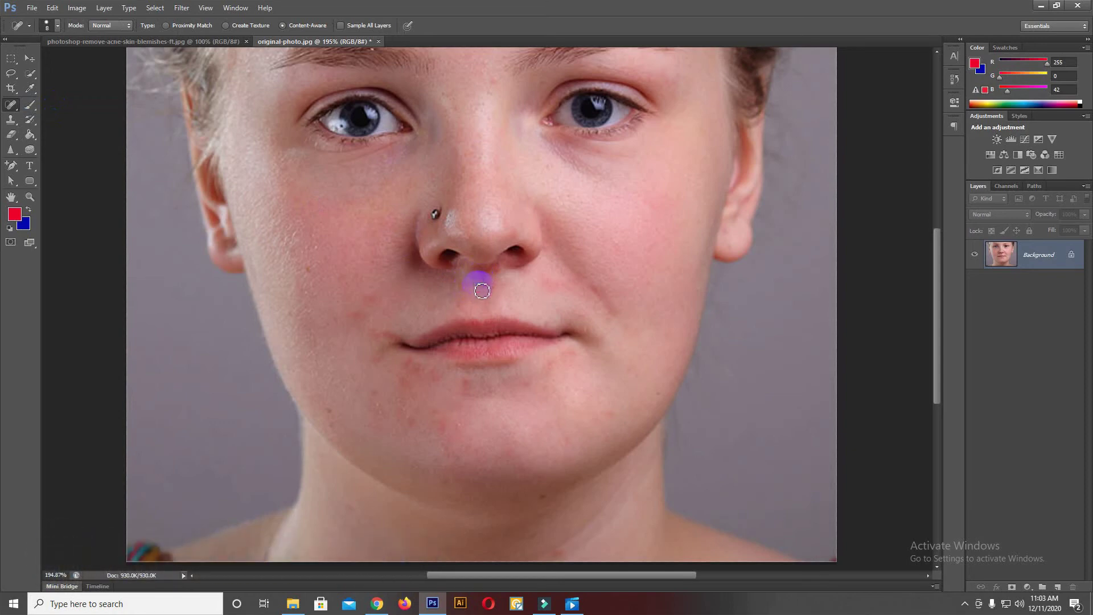
left_click(364, 314)
left_click(318, 272)
left_click(335, 422)
left_click(551, 536)
left_click(538, 501)
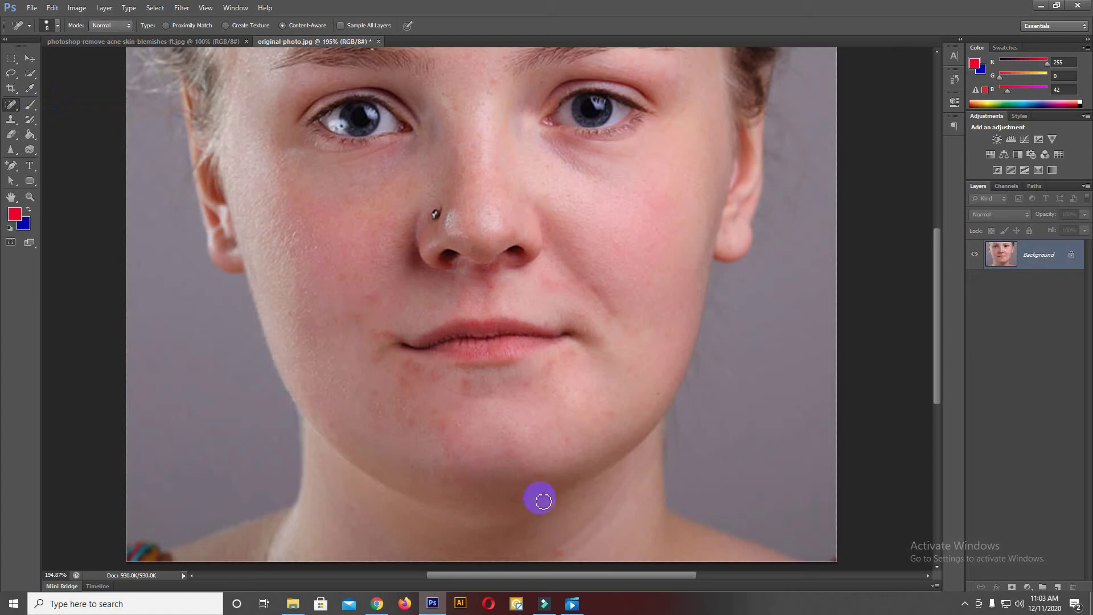
left_click(541, 497)
left_click(557, 547)
left_click(566, 535)
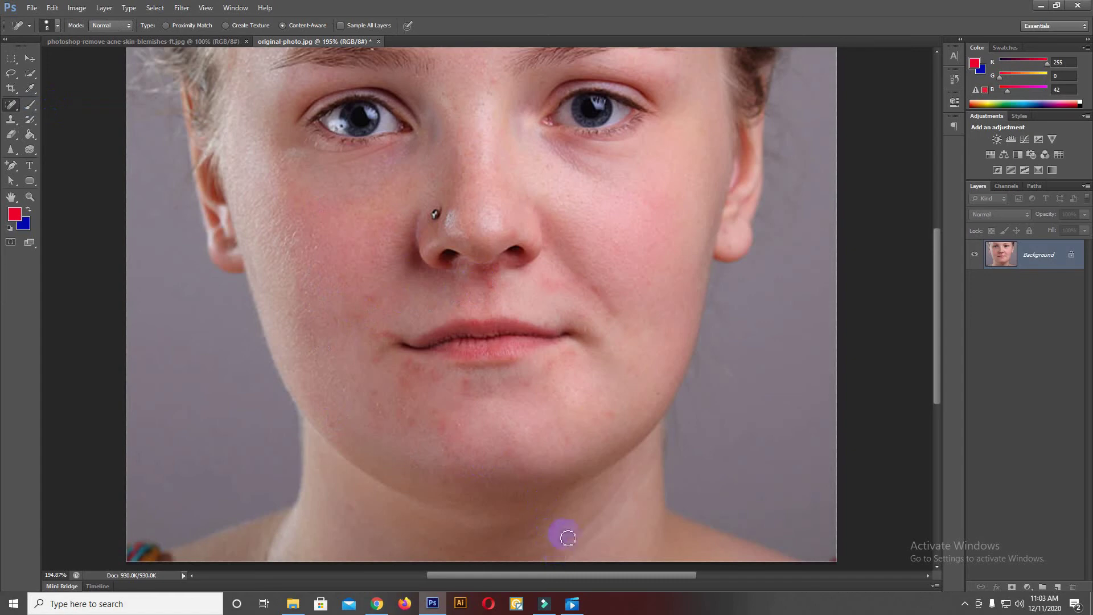
Spot-heal the two small spots near the eyebrow
scroll(581, 353, "up", 3)
scroll(583, 315, "up", 1)
left_click(427, 152)
left_click(376, 135)
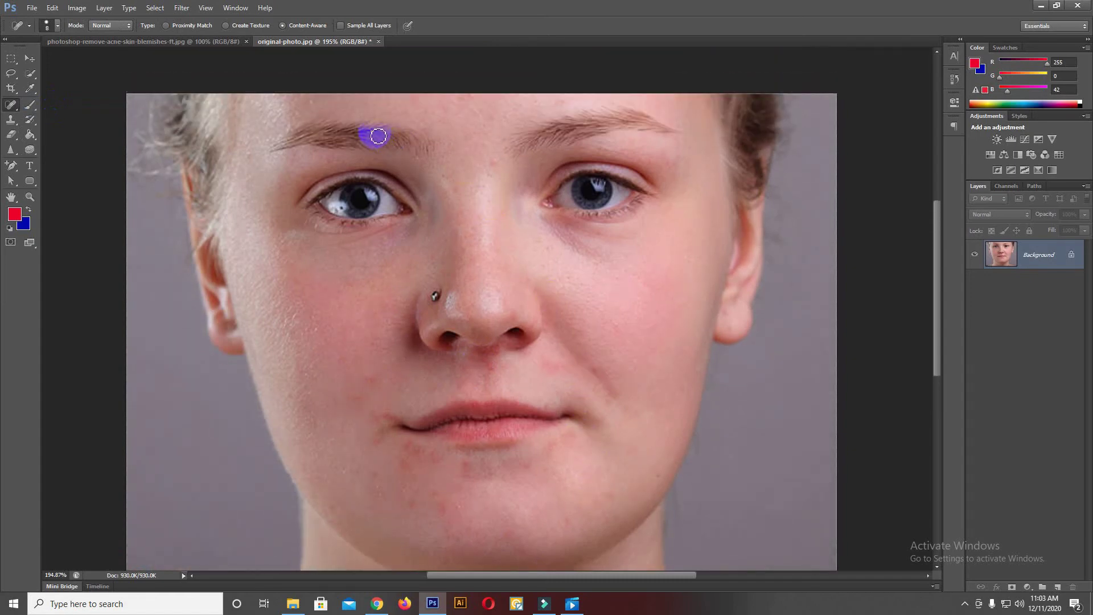
scroll(470, 180, "down", 1)
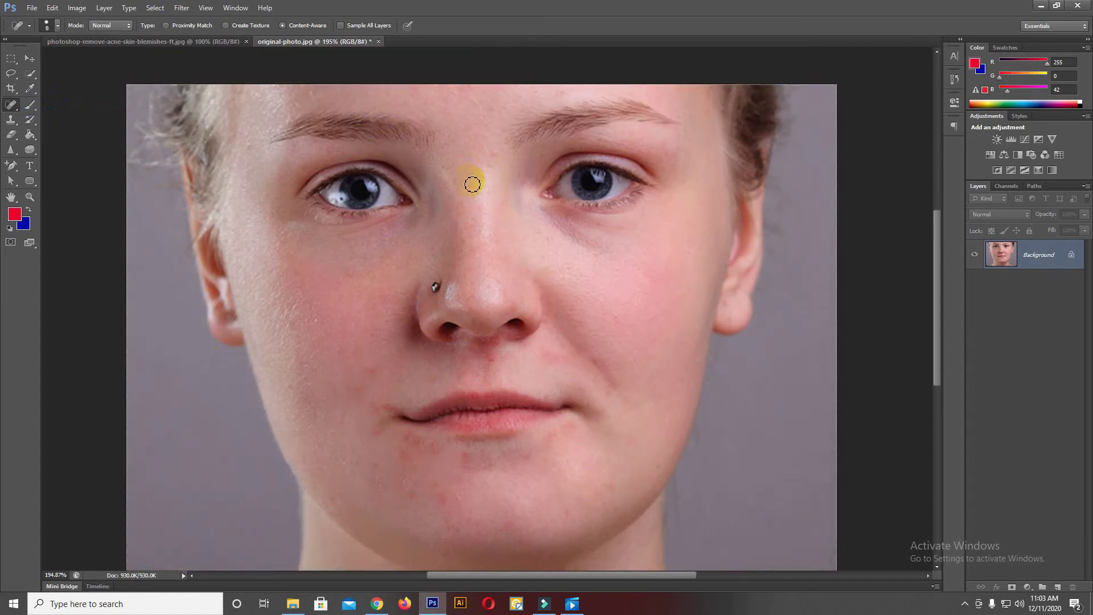
scroll(473, 182, "down", 2)
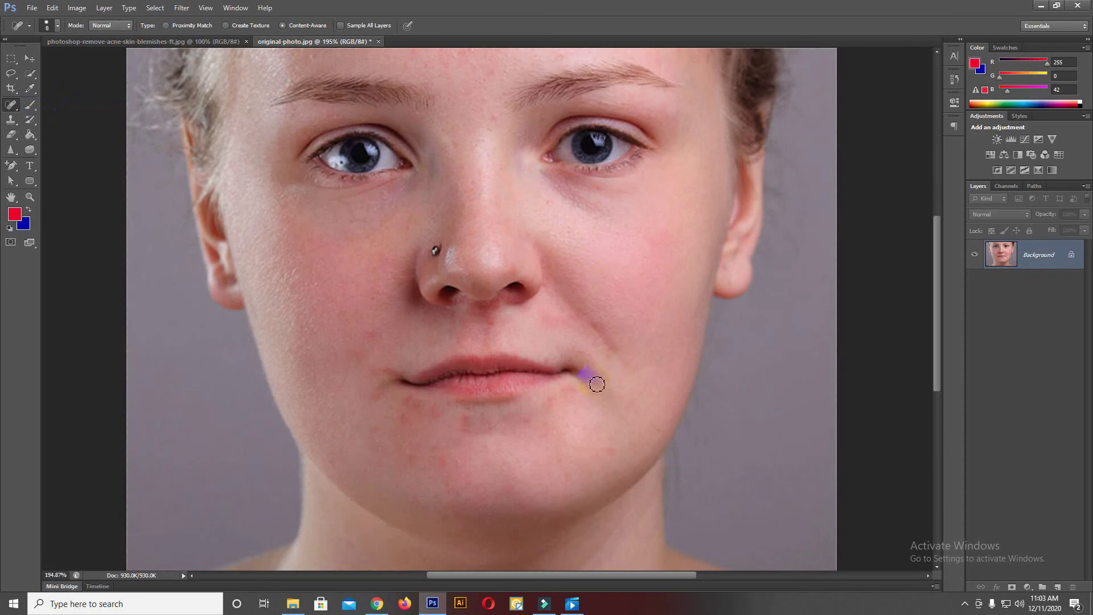
Spot-heal the remaining chin and lip-corner blemishes and the redness along the chin
left_click(612, 454)
left_click(522, 504)
left_click(465, 422)
left_click(433, 447)
left_click(415, 421)
left_click(408, 404)
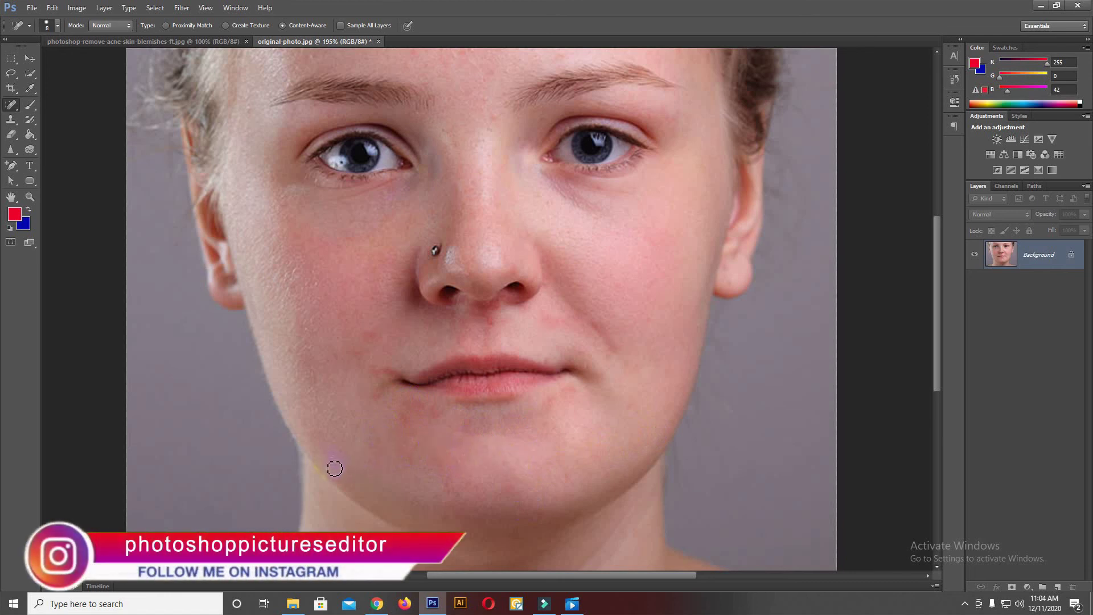
left_click_drag(336, 465, 349, 473)
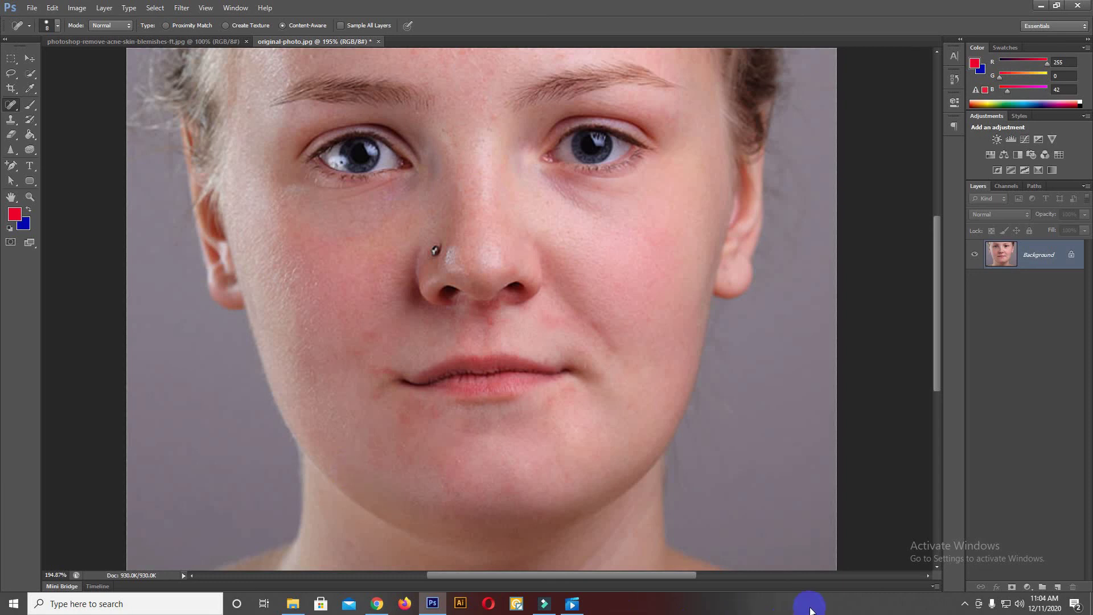
Show the hidden icons in the Windows taskbar tray
left_click(964, 603)
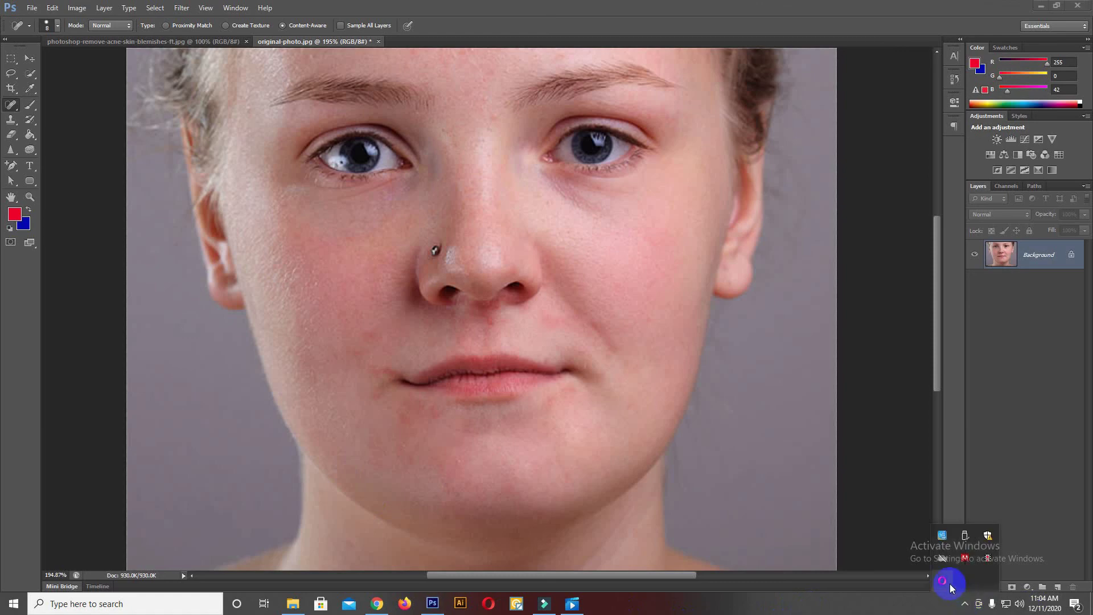